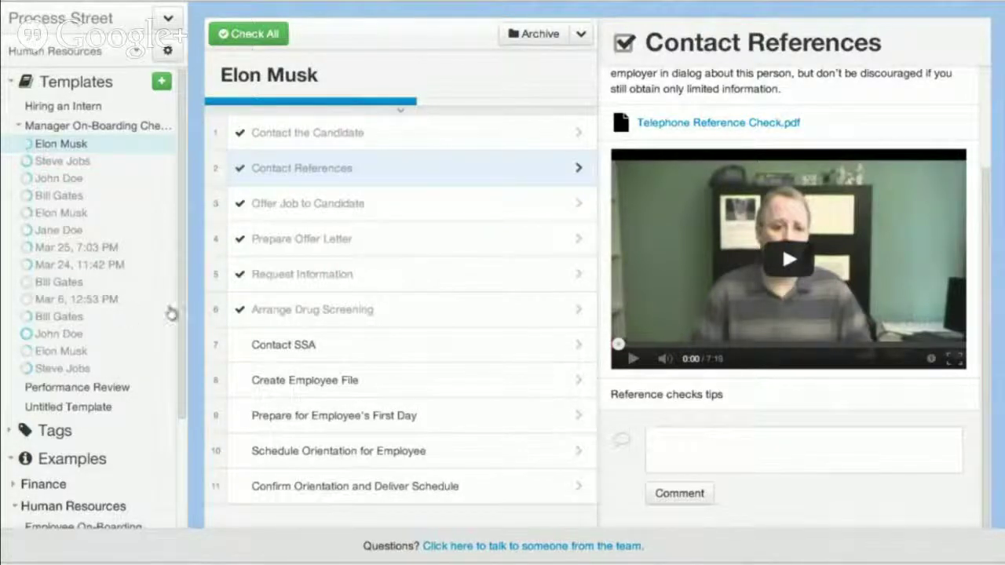
View the Contact the Candidate task, check the organization list, then open the Untitled Template for editing
left_click(363, 132)
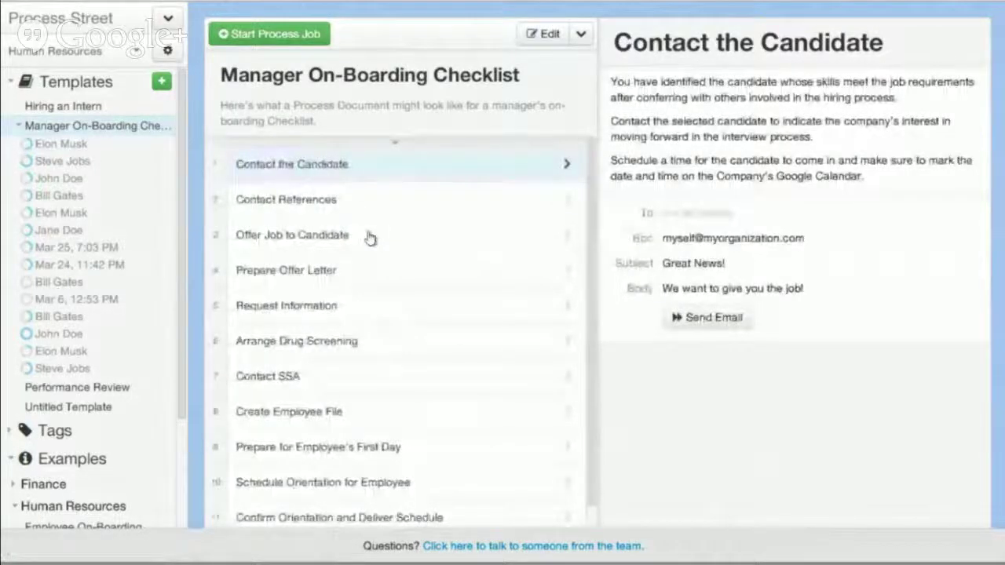
left_click(94, 50)
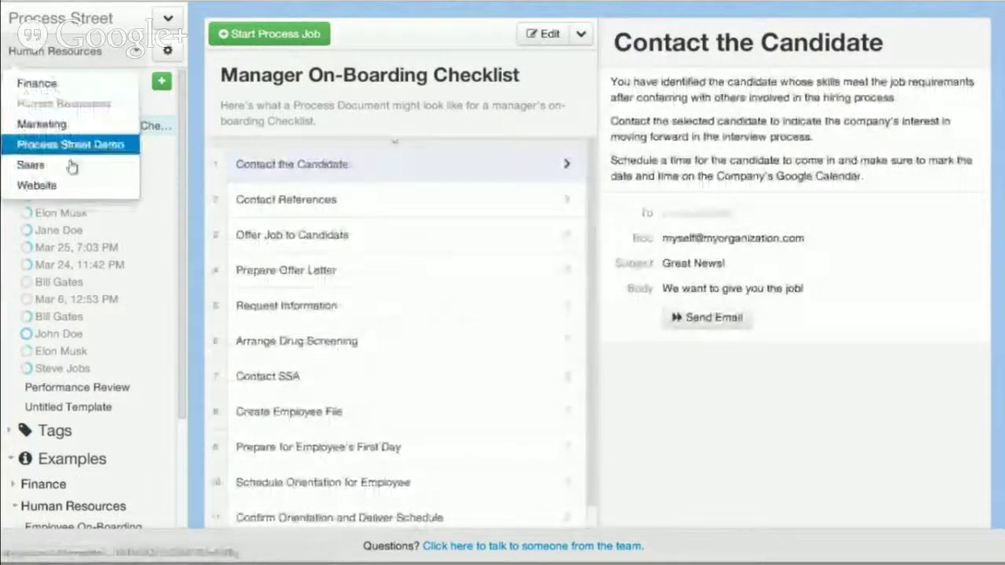
left_click(101, 51)
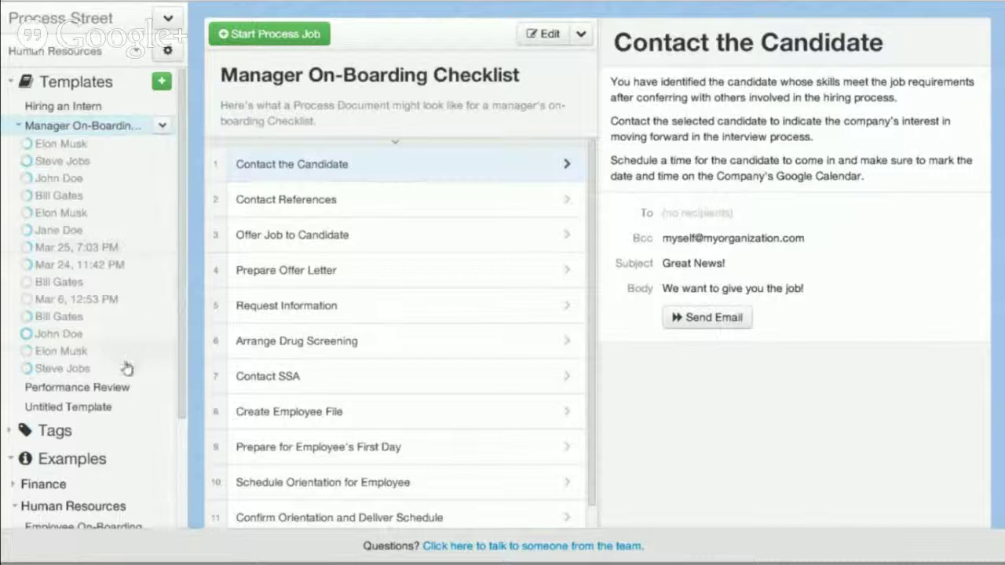
left_click(102, 408)
left_click(532, 40)
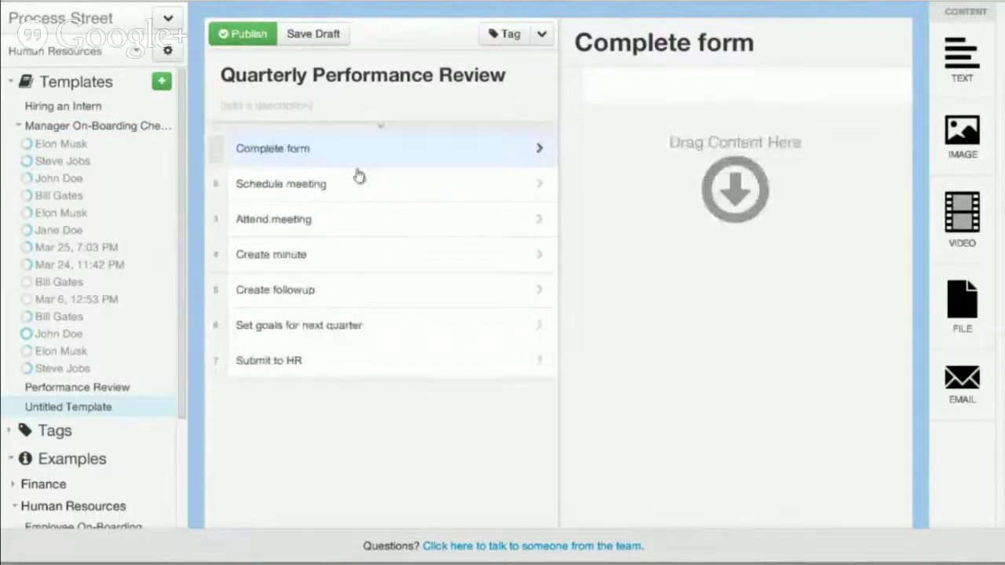
Step through the template's tasks, adding then removing an empty task below Submit to HR
left_click(361, 183)
left_click(363, 217)
key("Down")
key("Down")
key("Down")
key("Down")
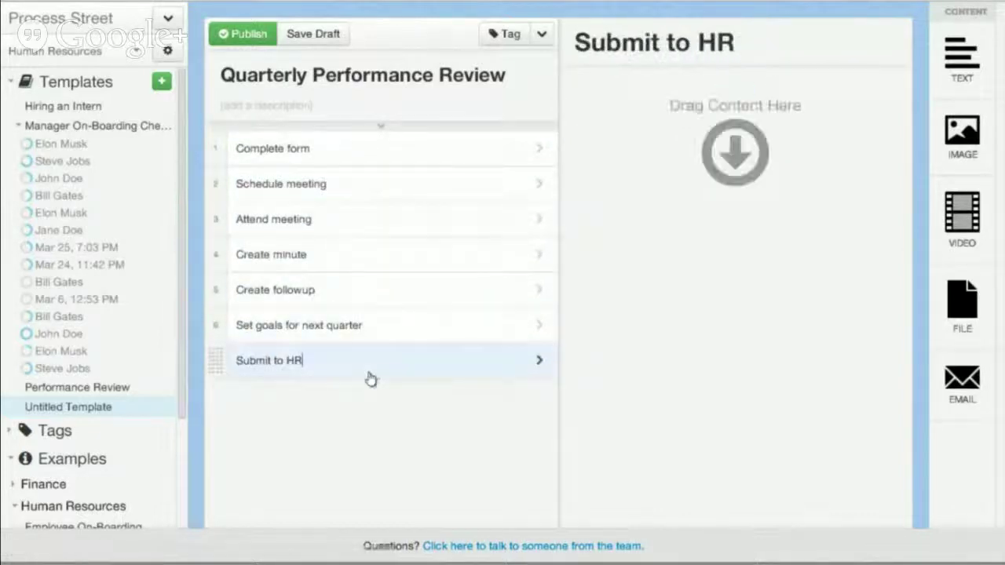
key("Return")
key("BackSpace")
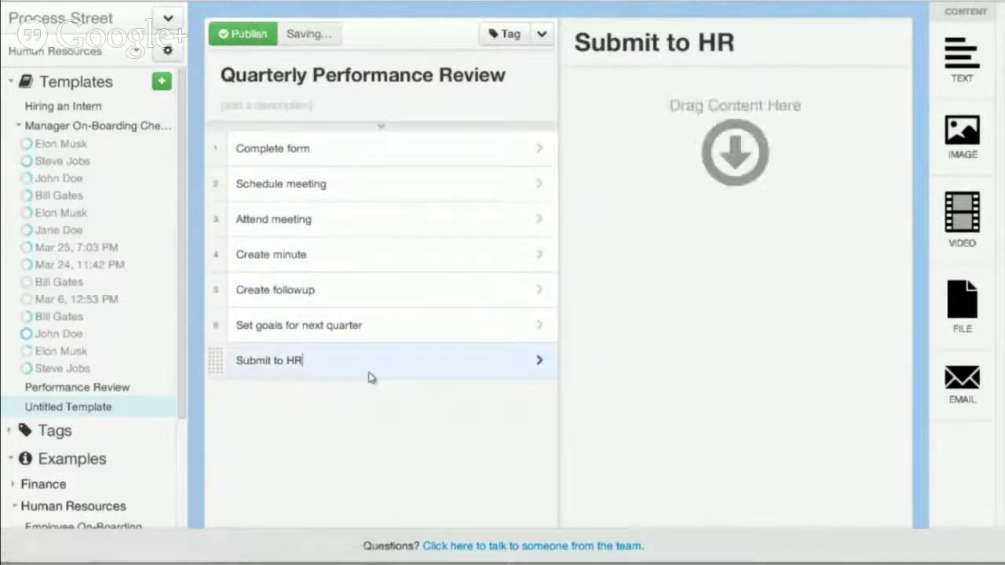
Add a 'This is text' text block and an image block to the Complete form task
left_click(406, 150)
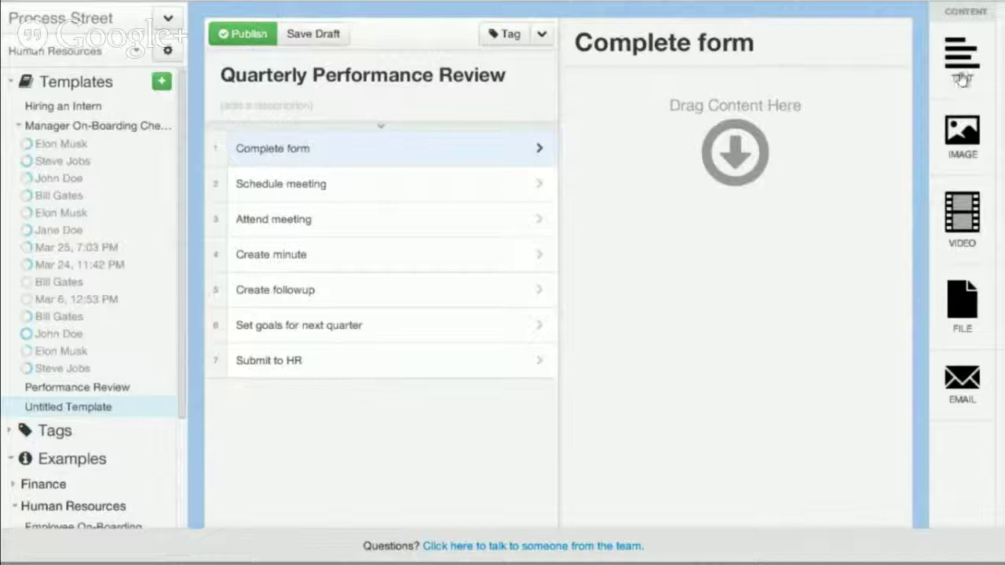
left_click_drag(961, 56, 775, 134)
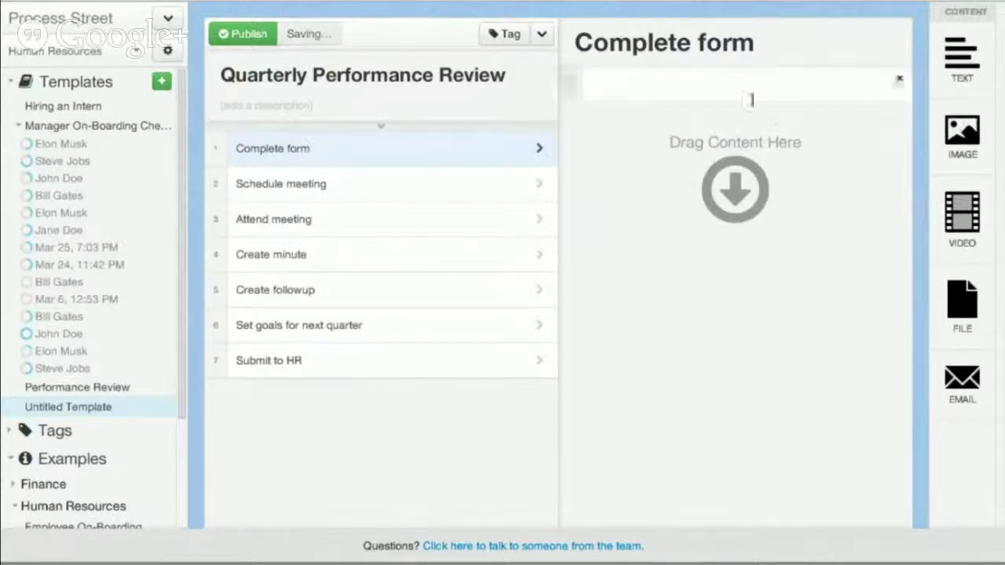
type("This is text")
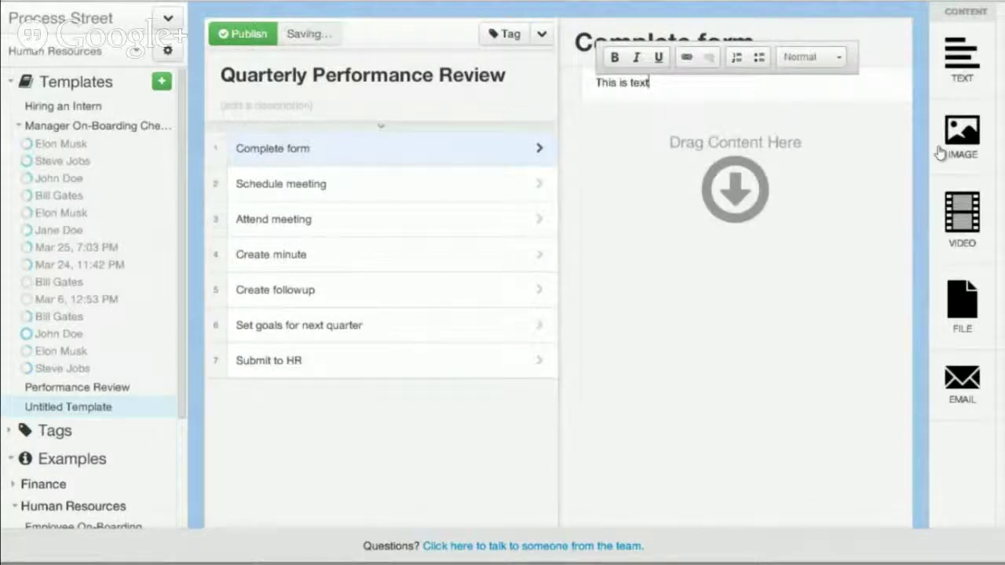
left_click_drag(962, 138, 607, 168)
left_click(612, 160)
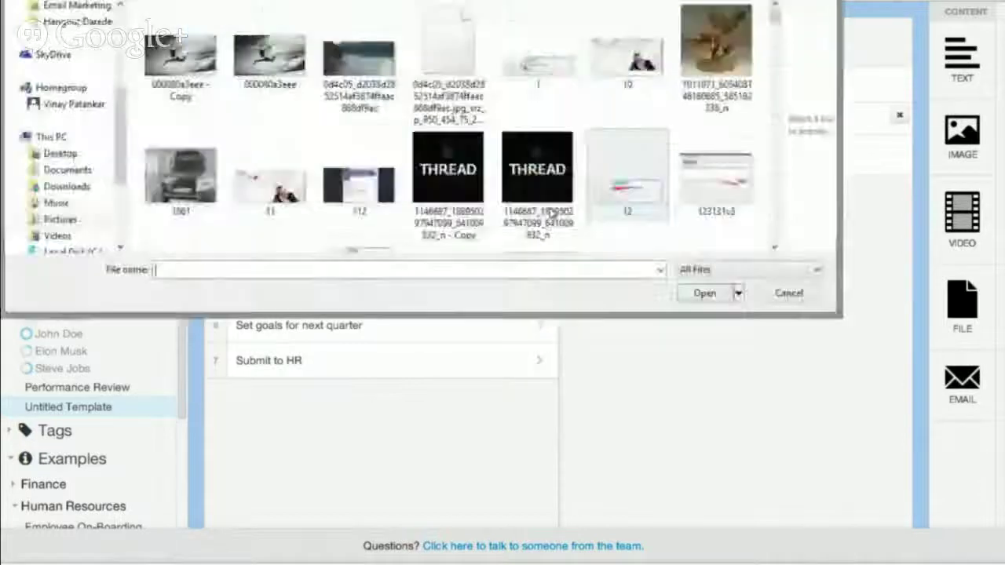
Upload the chosen screenshot into the image block and return to the Manager On-Boarding Checklist template
double_click(180, 31)
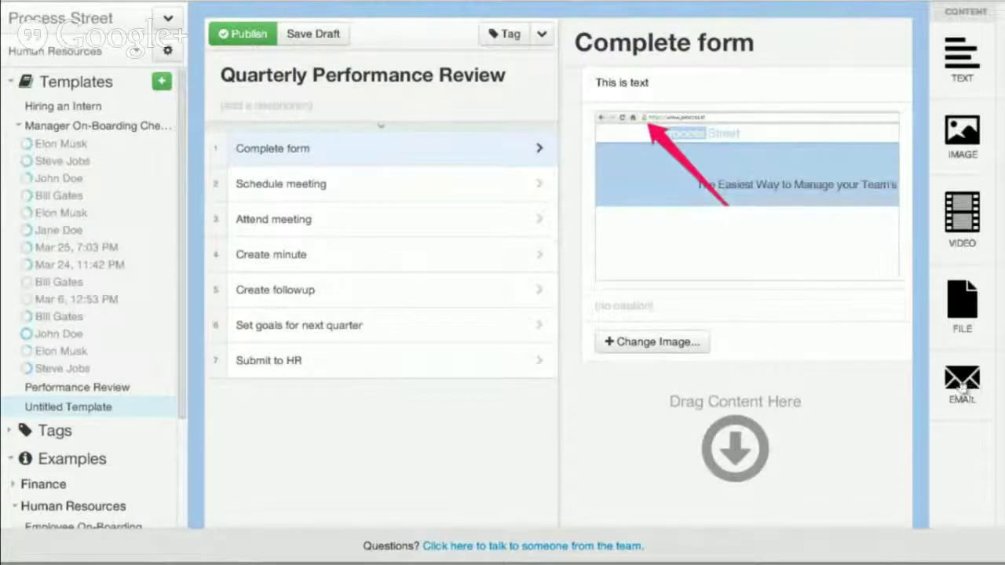
left_click(134, 125)
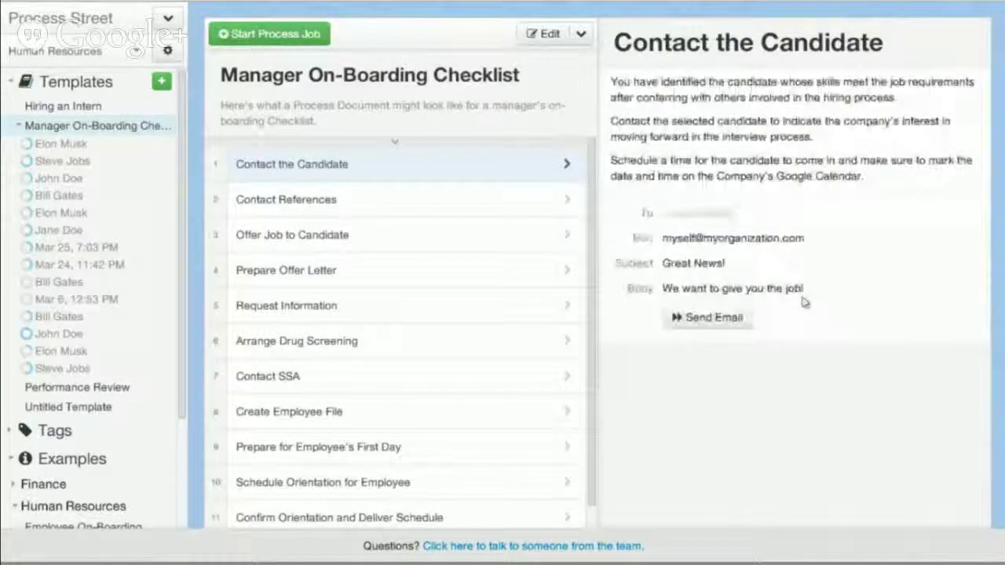
Review the Contact the Candidate email's Bcc, 'Great News!' subject and body, then send it via Gmail
left_click_drag(628, 240, 818, 246)
left_click(733, 262)
left_click_drag(733, 262, 818, 290)
left_click(722, 287)
left_click(826, 297)
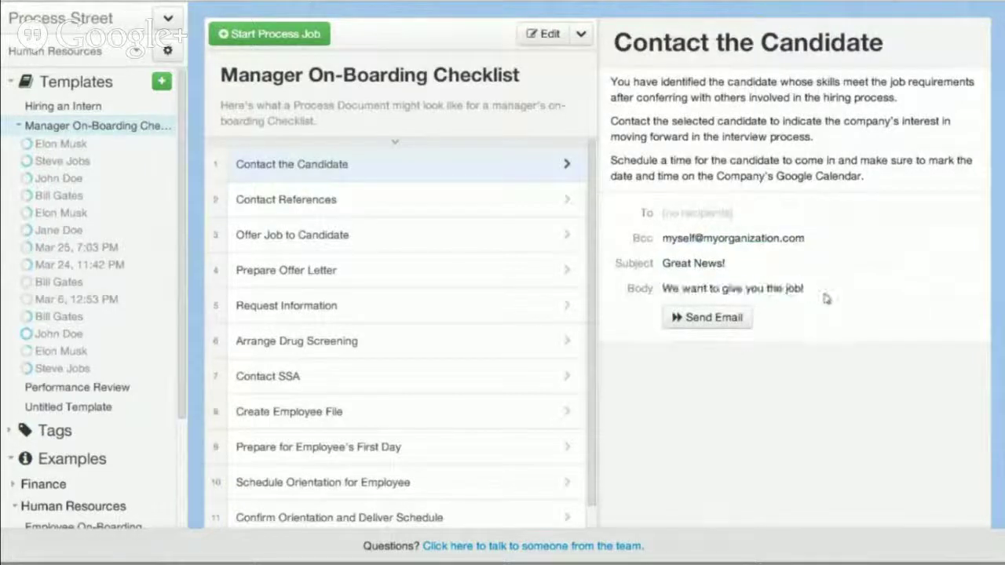
left_click(740, 321)
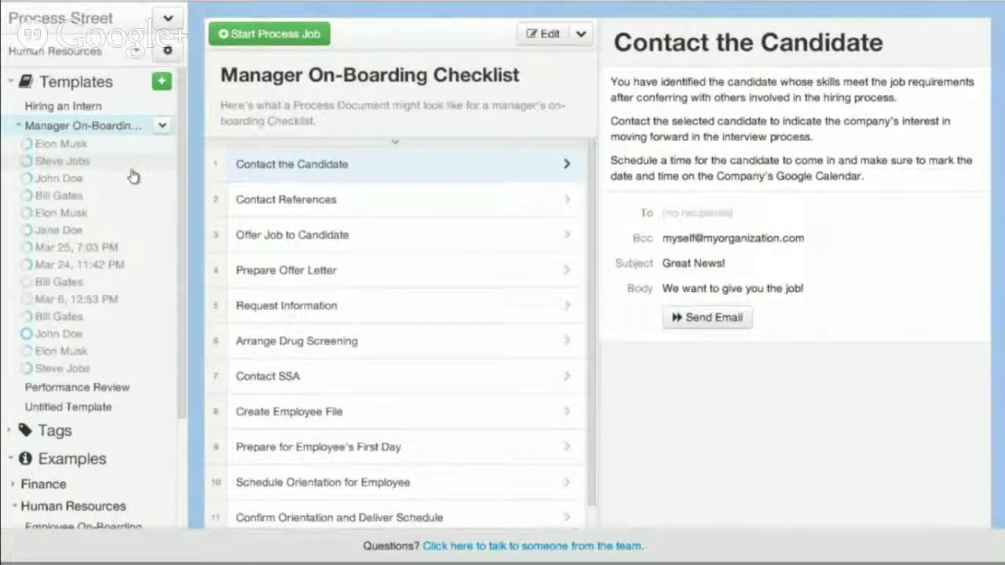
left_click(119, 145)
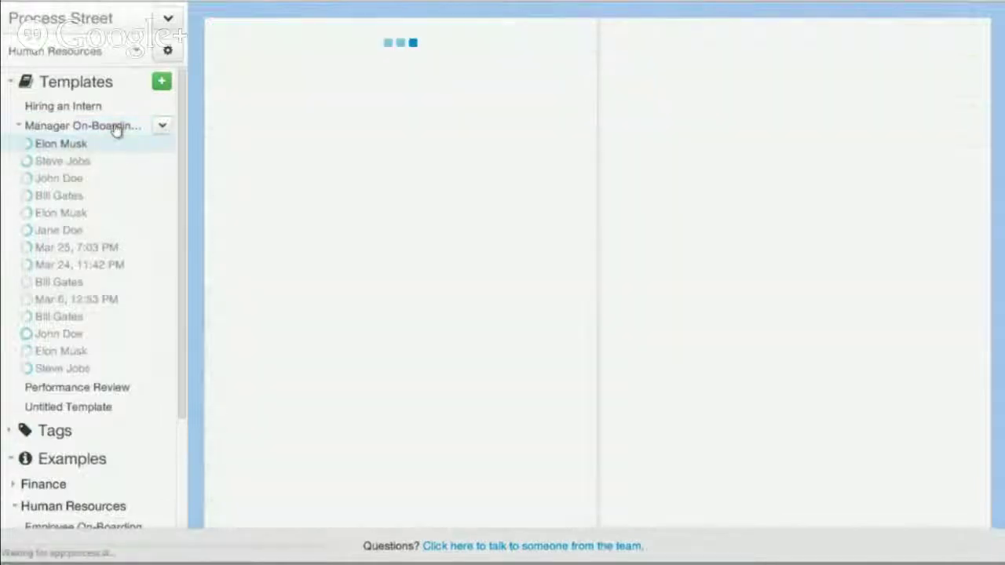
Start a new on-boarding checklist run named after the candidate and check off Contact the Candidate
left_click(115, 128)
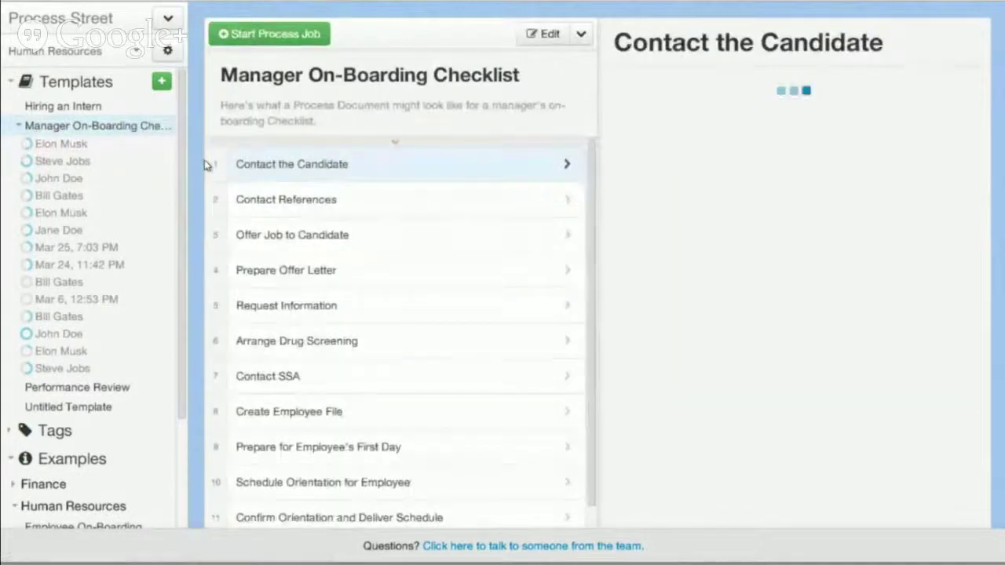
left_click(130, 146)
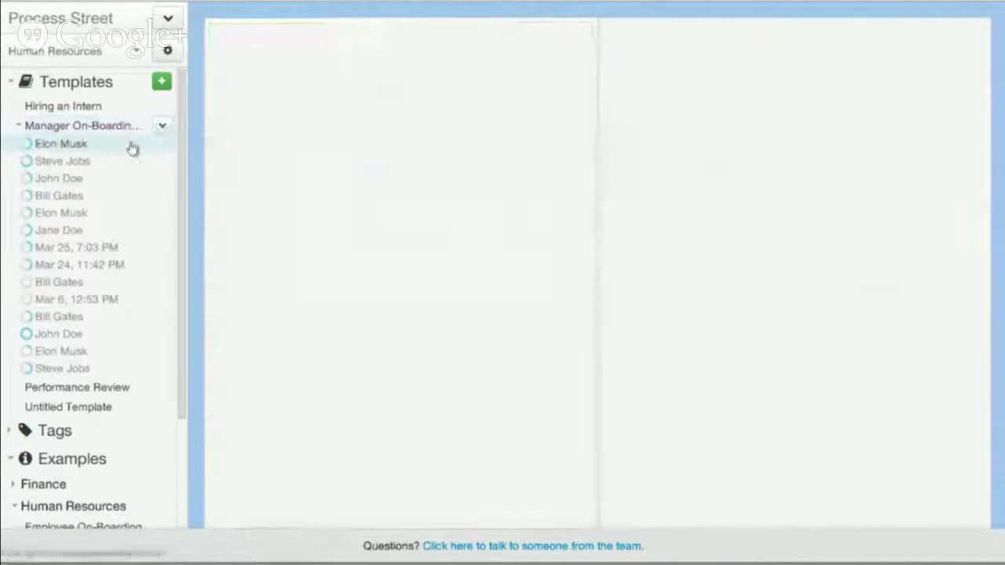
left_click(79, 126)
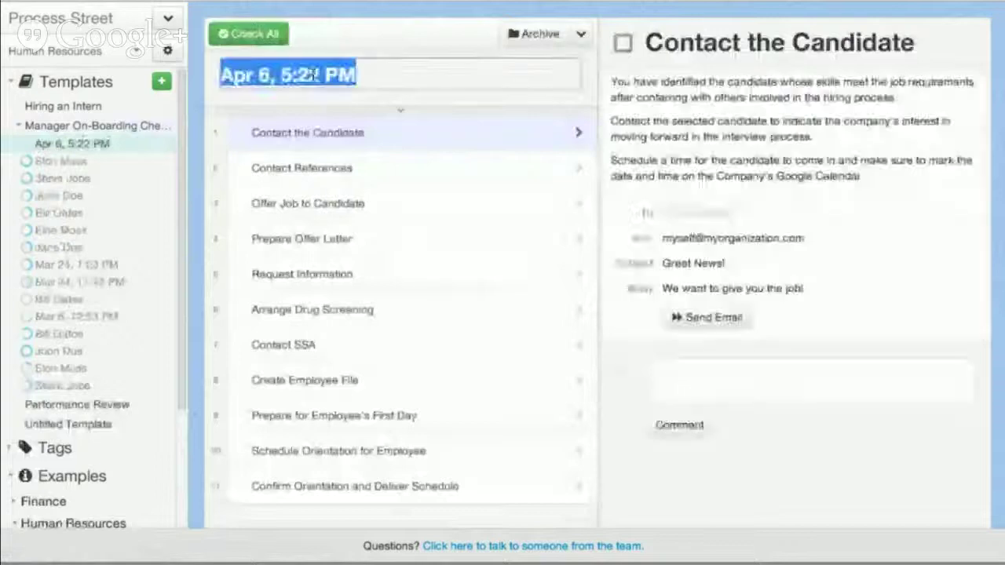
type("Bill Gates")
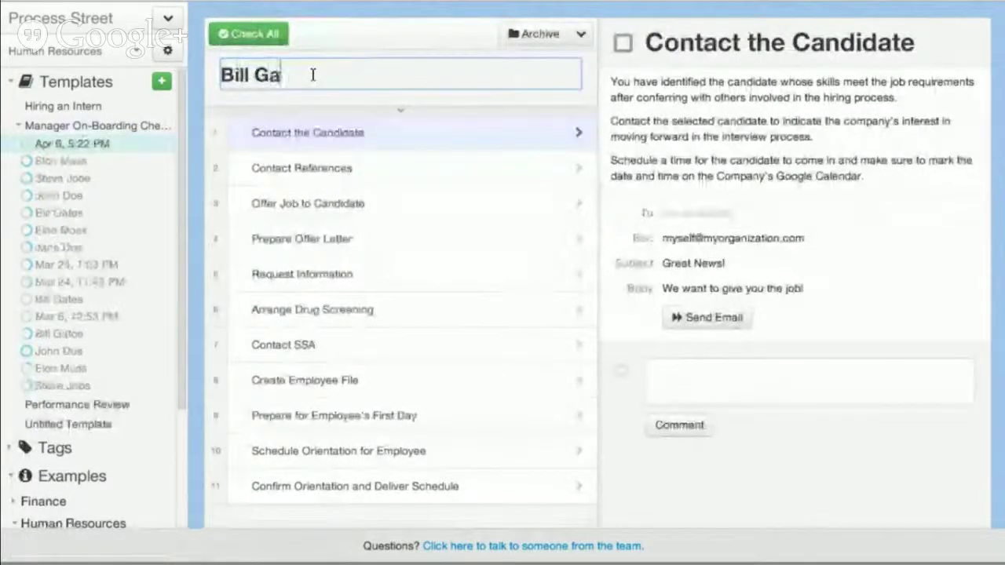
key("Return")
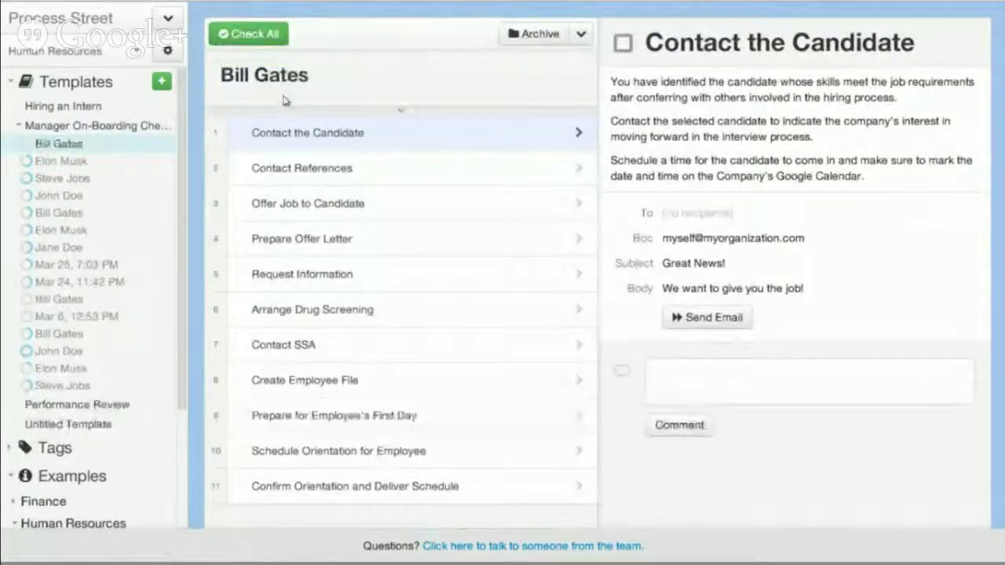
left_click(240, 134)
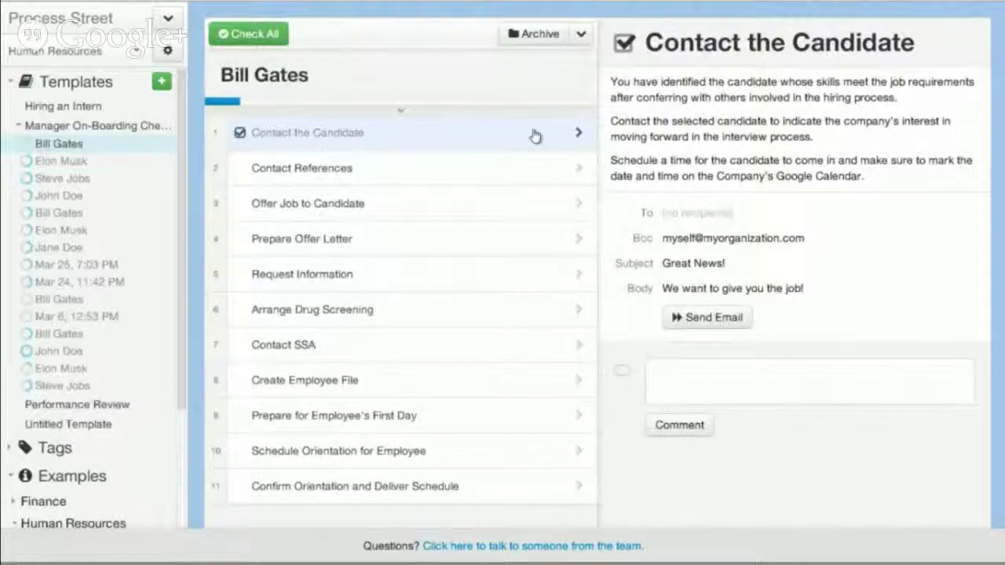
Check off the Contact References and Offer Job to Candidate tasks
left_click(271, 170)
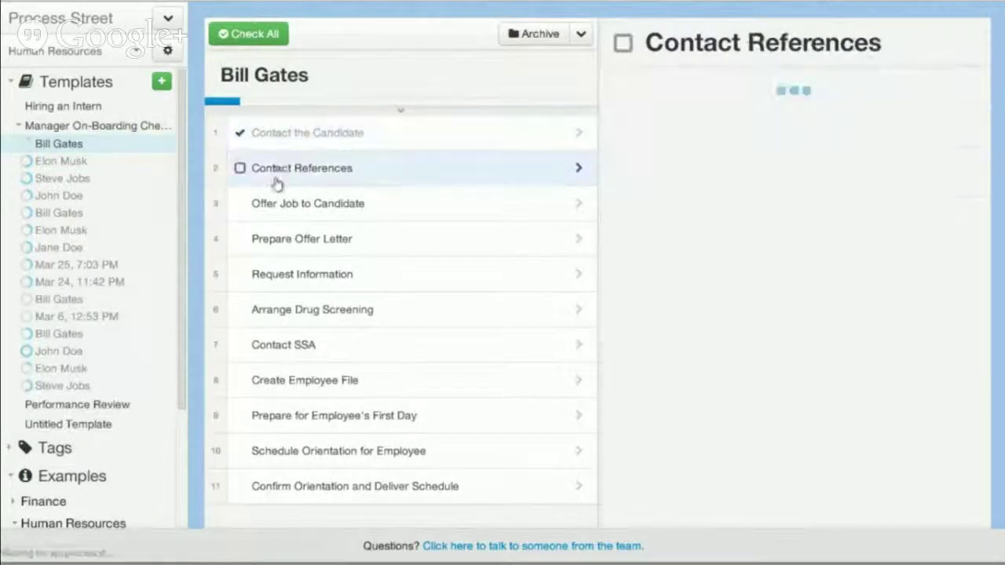
left_click(240, 170)
left_click(241, 204)
Open Prepare Offer Letter, toggle the run's activity history, and start a task comment
left_click(267, 239)
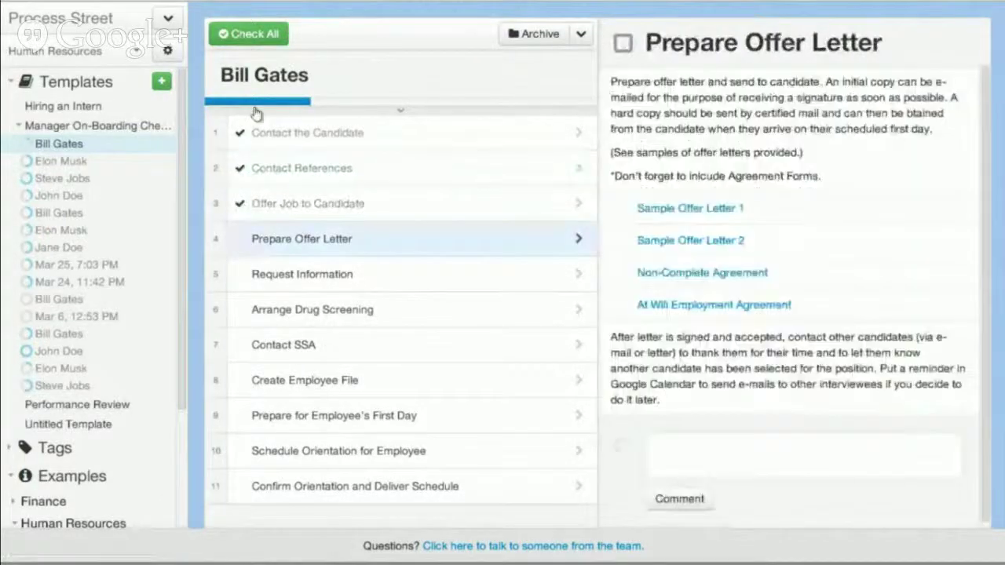
left_click(343, 112)
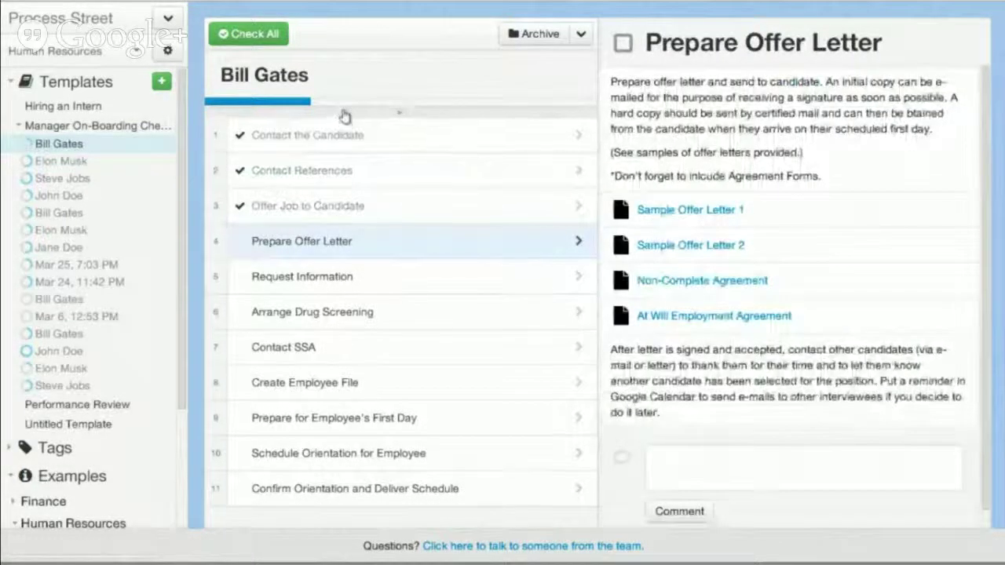
left_click(231, 119)
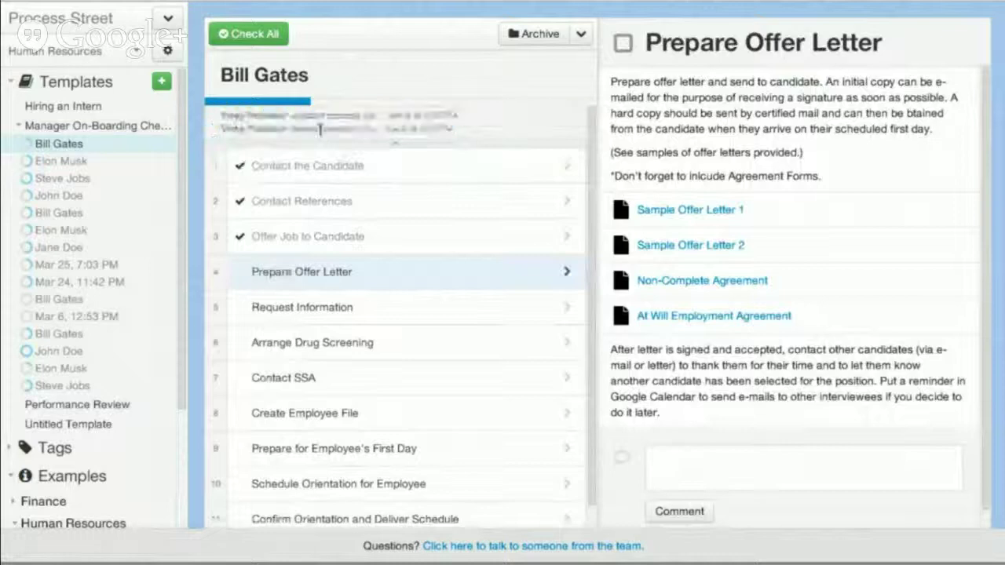
left_click(389, 148)
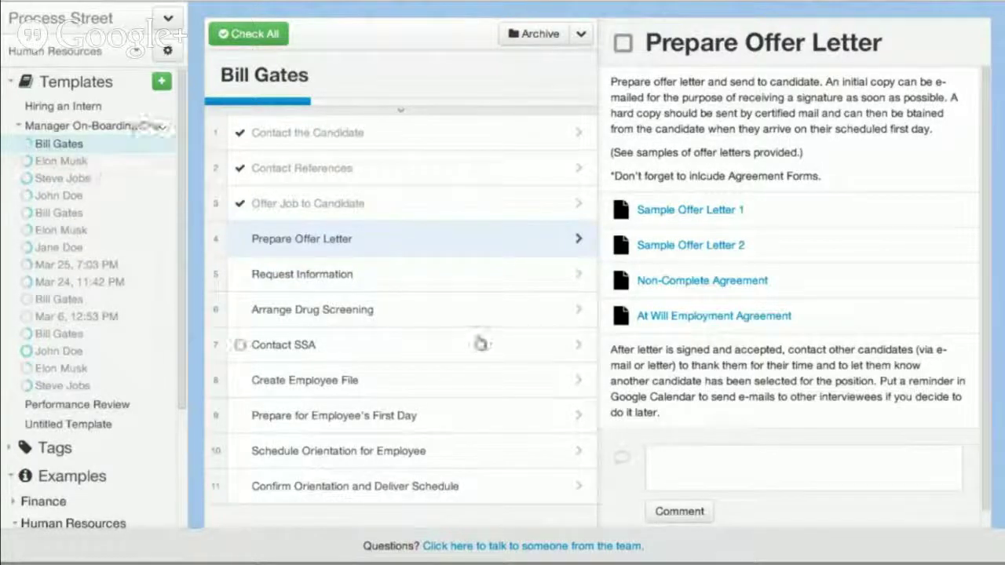
left_click(788, 474)
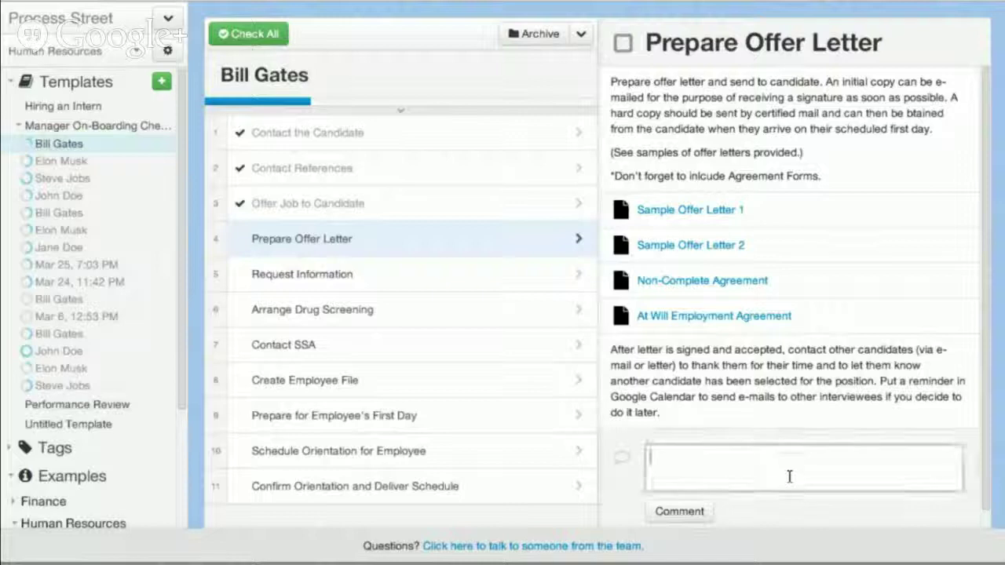